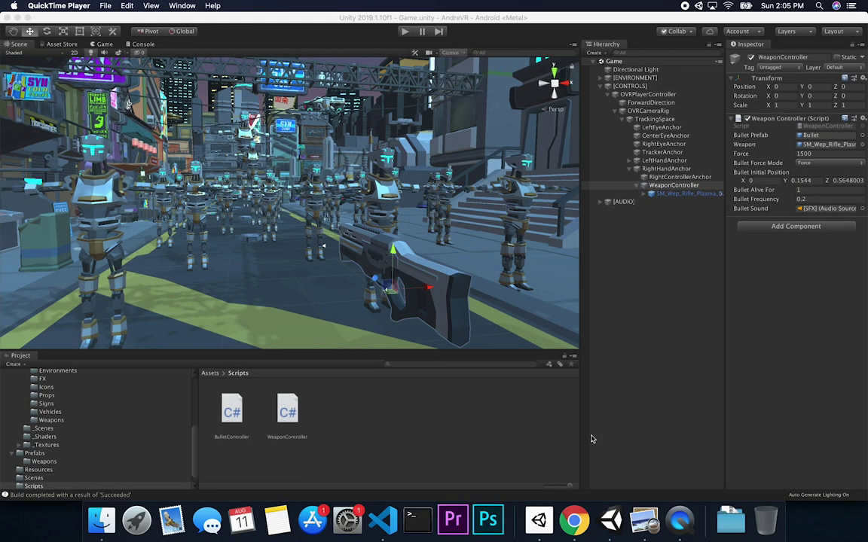
Step: Inspect the held rifle from several angles and open the Prefabs/Weapons folder
left_click_drag(305, 261, 464, 303, "alt")
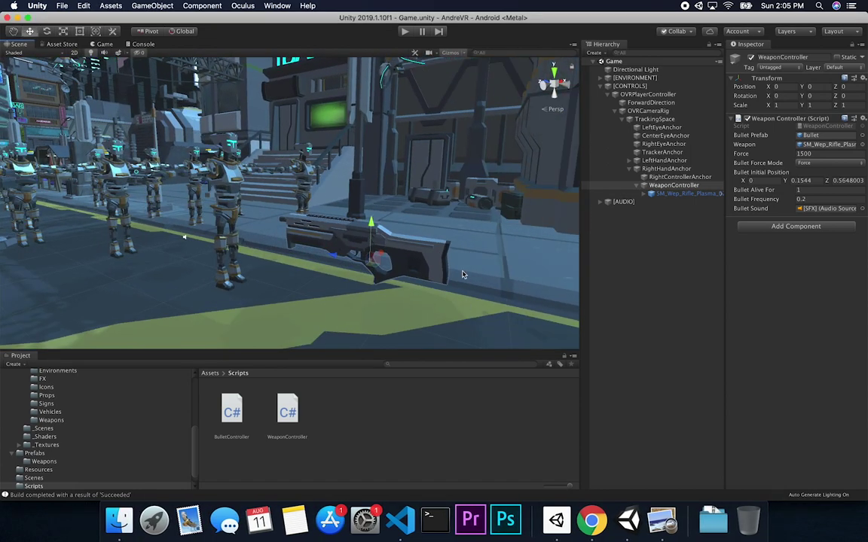
left_click_drag(369, 222, 263, 298, "alt")
left_click_drag(257, 266, 255, 252, "alt")
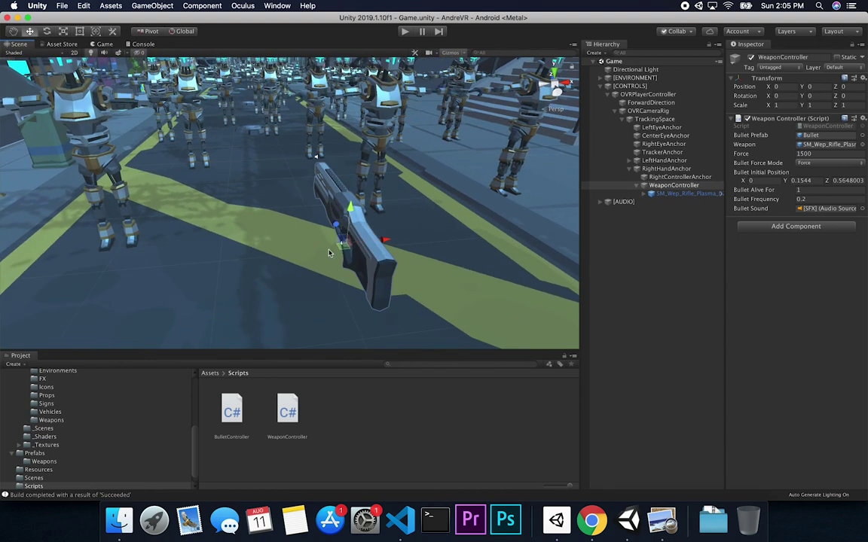
left_click_drag(273, 237, 339, 254, "alt")
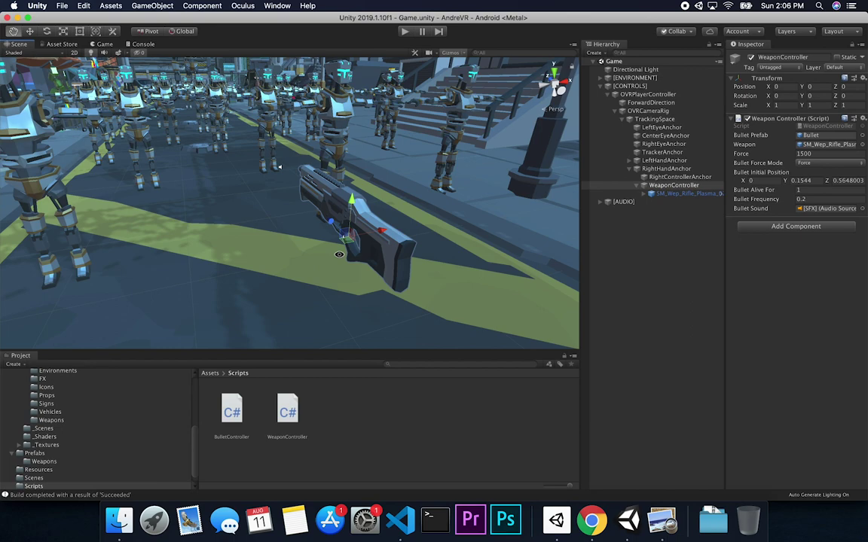
left_click_drag(339, 254, 296, 258, "alt")
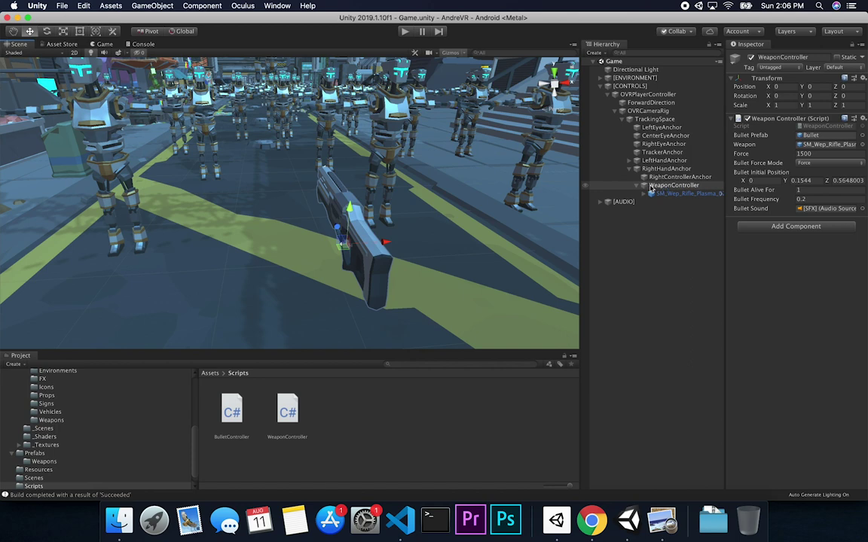
left_click(34, 452)
left_click(44, 461)
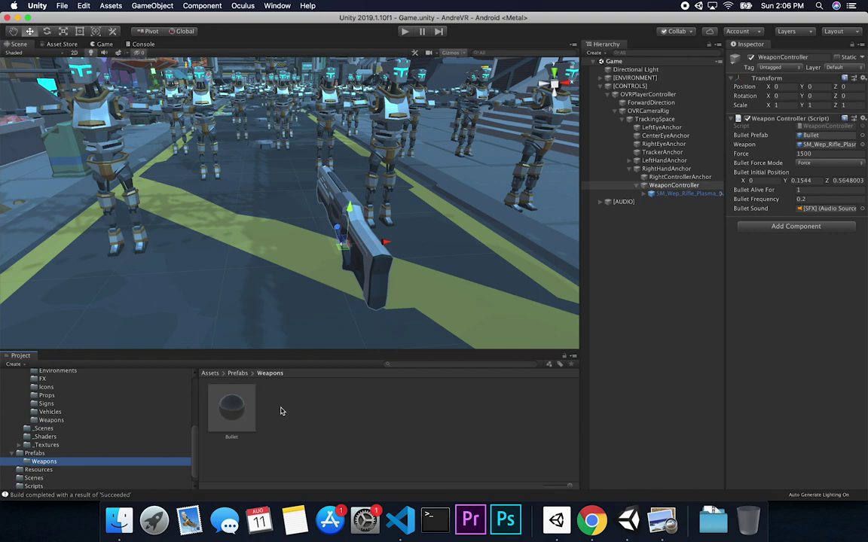
Step: Prefix WeaponController with 'Large' and drag it into Weapons as LargeWeaponController.prefab
left_click_drag(422, 197, 177, 277, "alt")
left_click(686, 185)
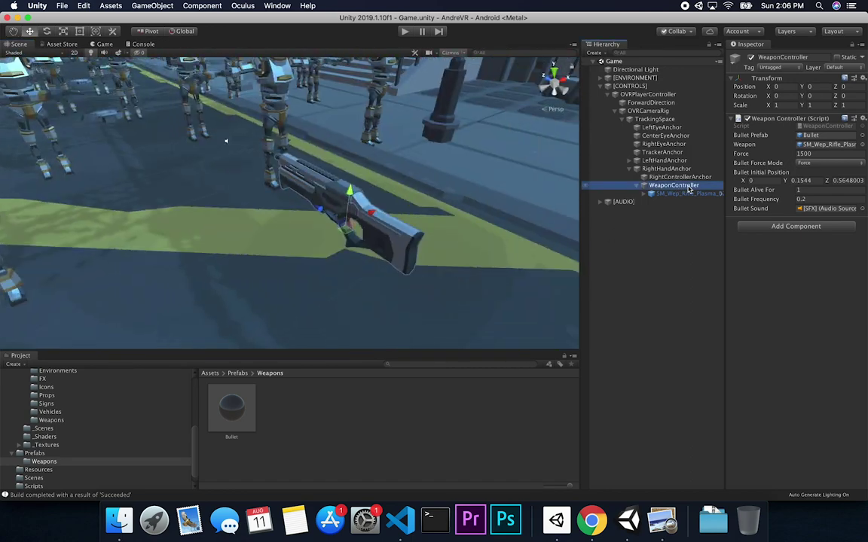
left_click(687, 186)
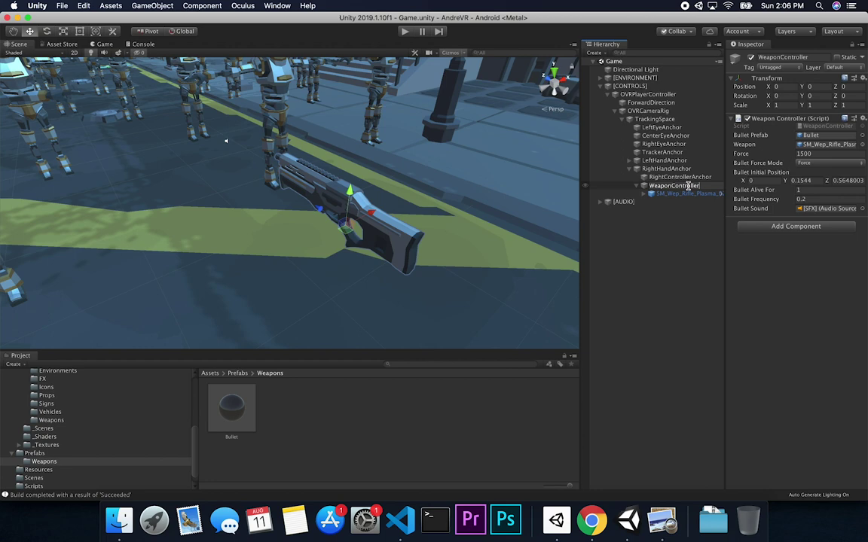
key("Home")
type("Large")
key("Return")
left_click_drag(687, 190, 320, 408)
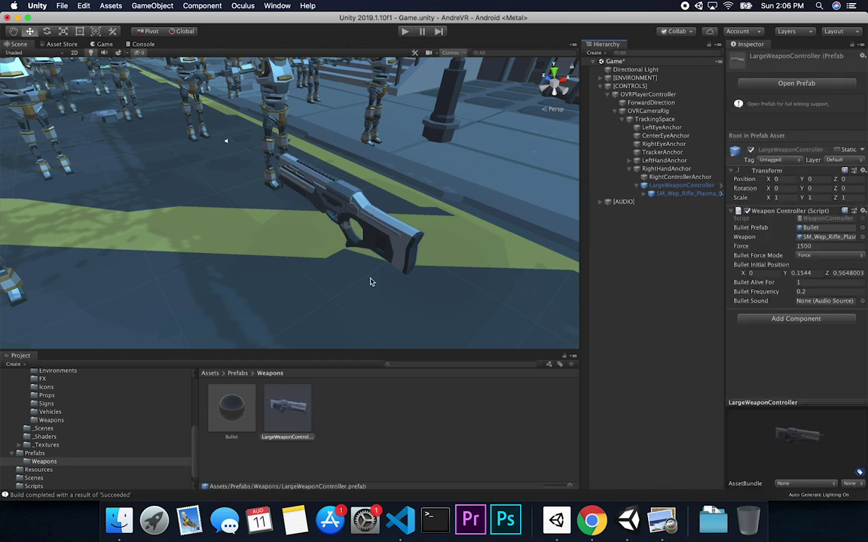
Step: Duplicate LargeWeaponController, deactivate the original, and name the copy SmallWeaponController
left_click(667, 185)
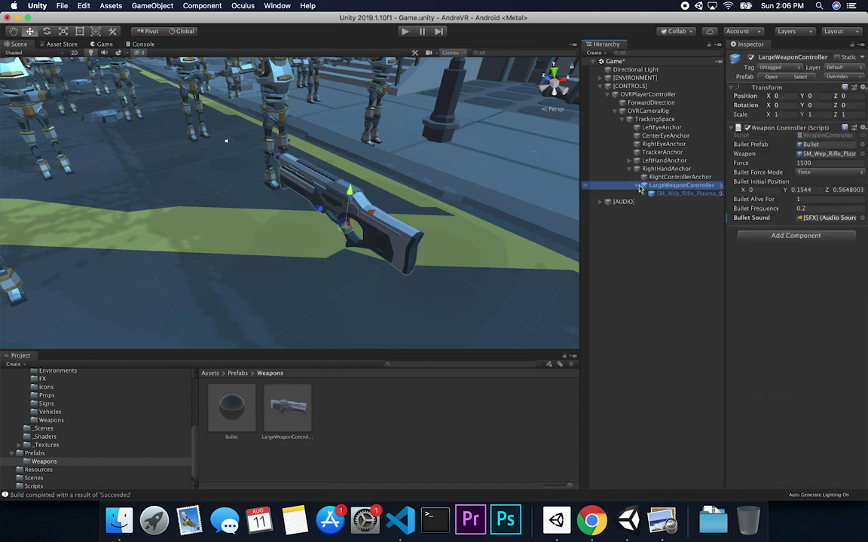
left_click(644, 185)
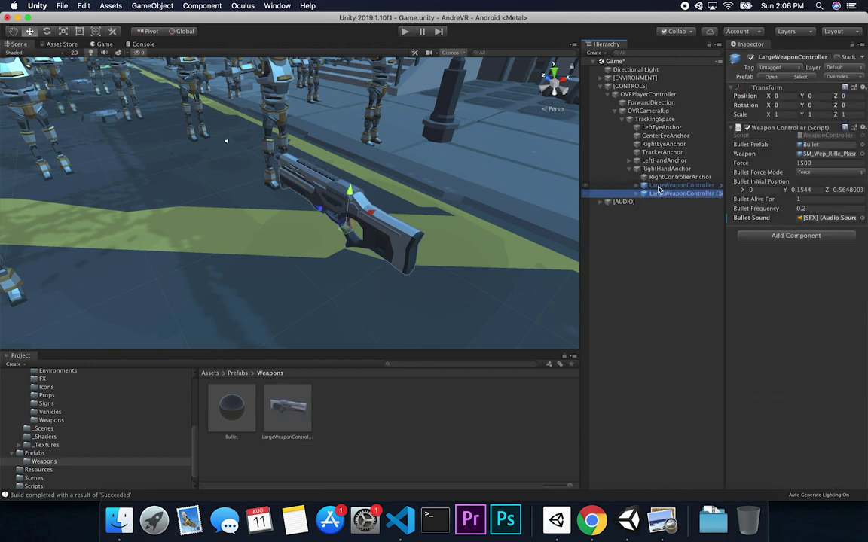
key("super+d")
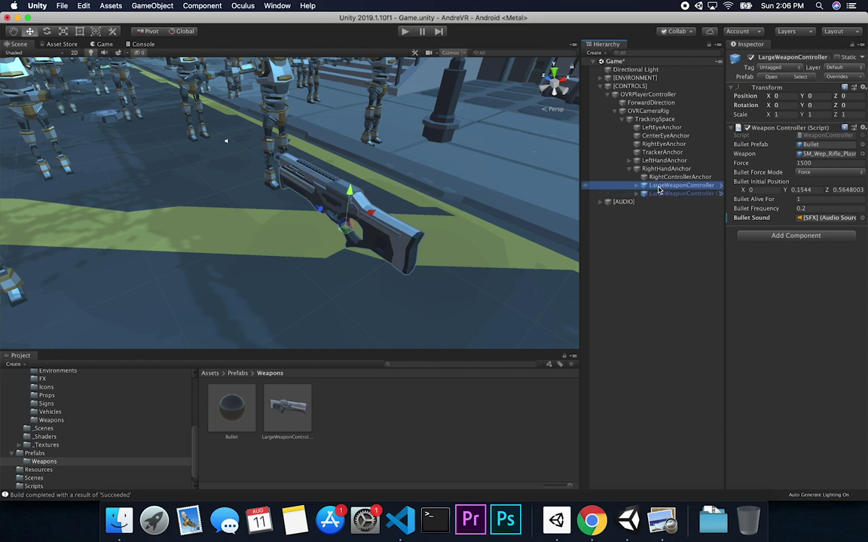
left_click(750, 58)
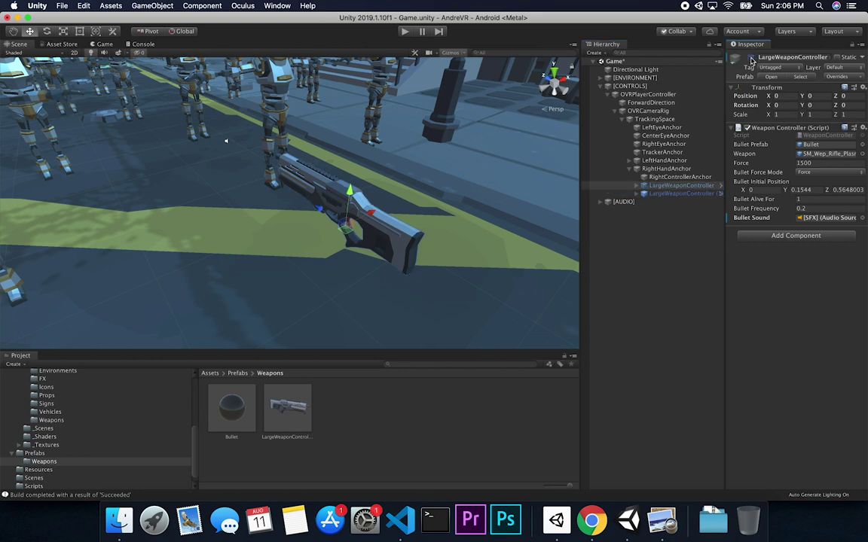
left_click(675, 195)
left_click(674, 194)
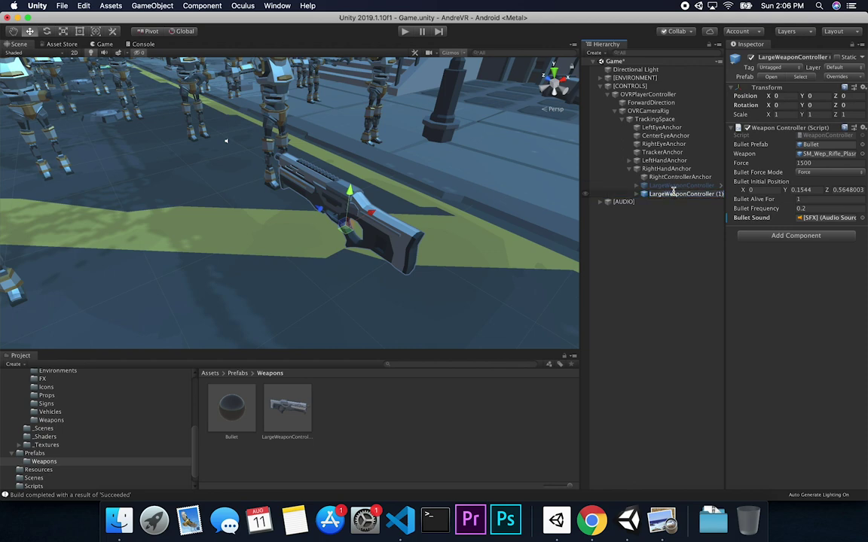
type("SmallWeaponController")
key("Return")
Step: Duplicate SmallWeaponController and name the new copy MediumWeaponController
key("ctrl+d")
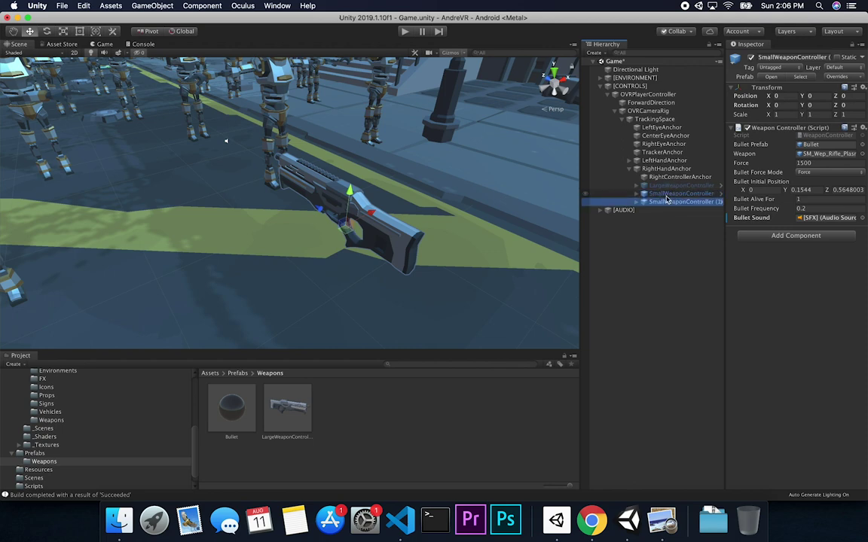
left_click(665, 202)
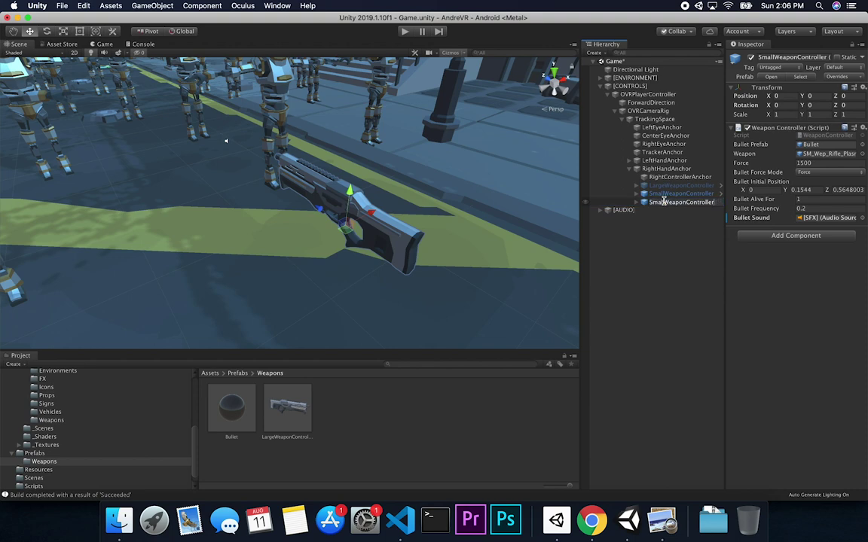
key("Return")
left_click(665, 203)
type("LargeWeaponController")
key("Return")
left_click(686, 206)
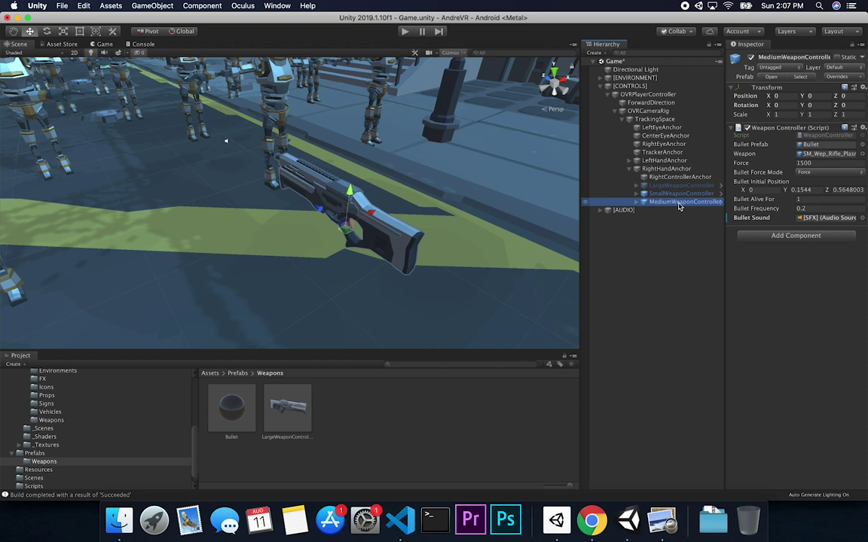
Step: Compare SmallWeaponController and MediumWeaponController in the Inspector, ending on SmallWeaponController
left_click(656, 196)
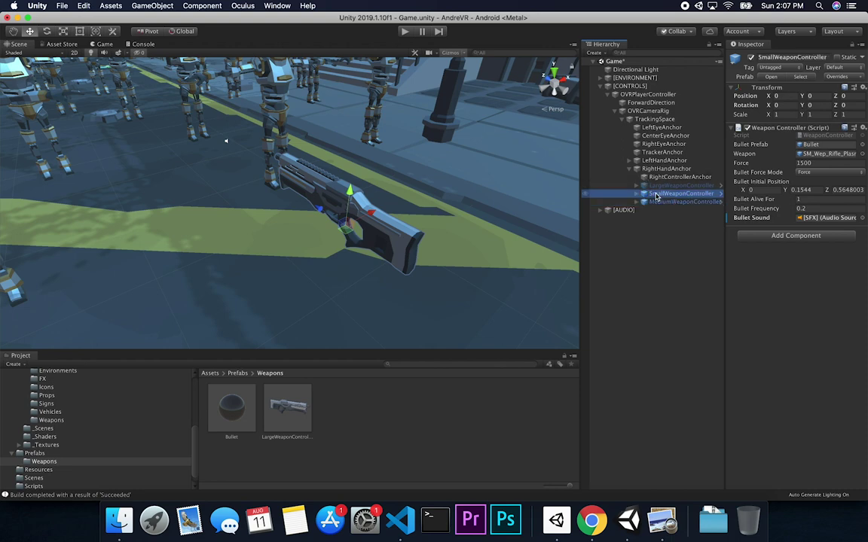
left_click(657, 202)
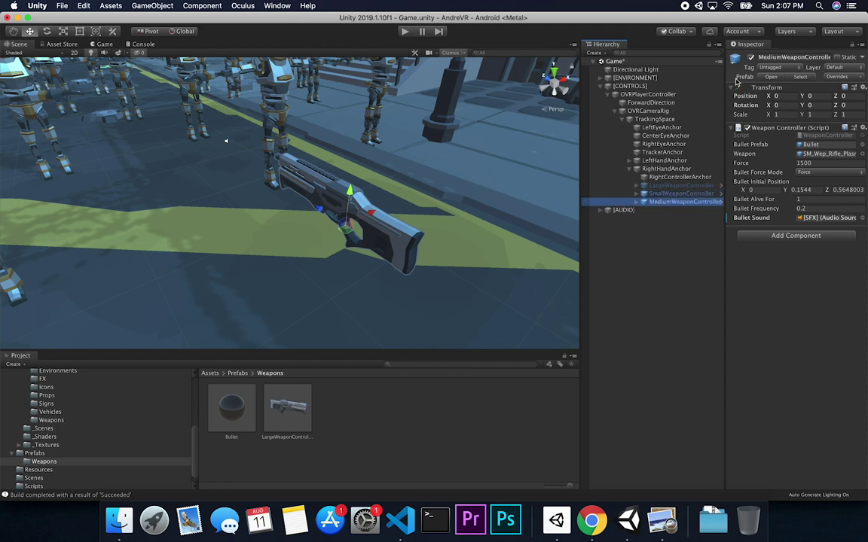
left_click(656, 194)
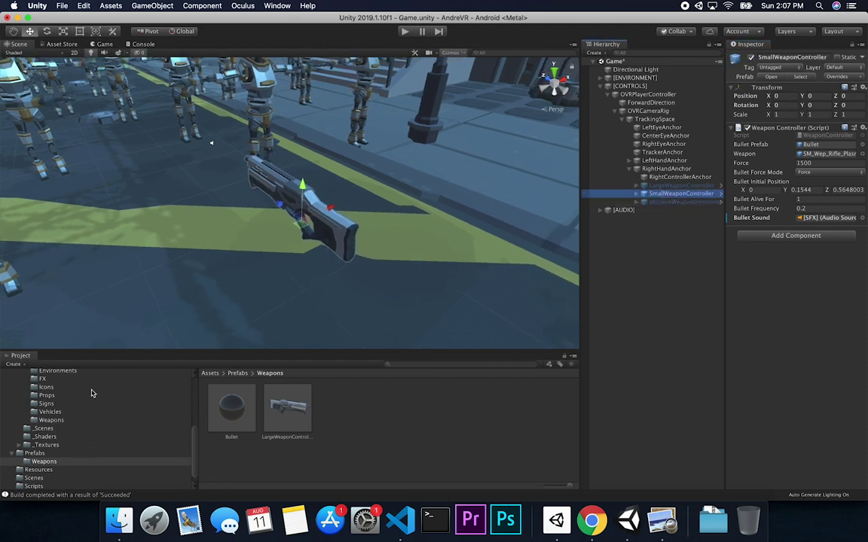
Step: Open PolygonSciFiCity/_Prefabs/Weapons and scroll to the SM_Wep pistol models
scroll(91, 393, "up", 3)
scroll(91, 393, "up", 1)
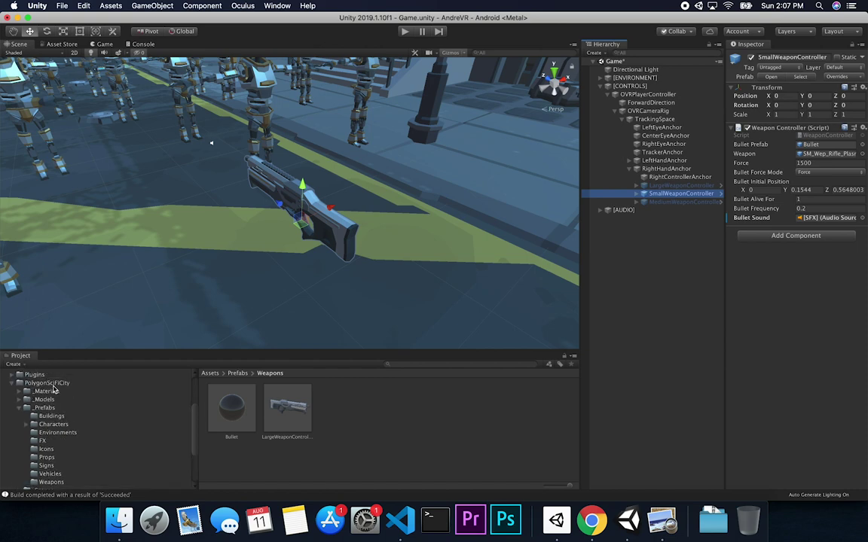
scroll(79, 424, "down", 4)
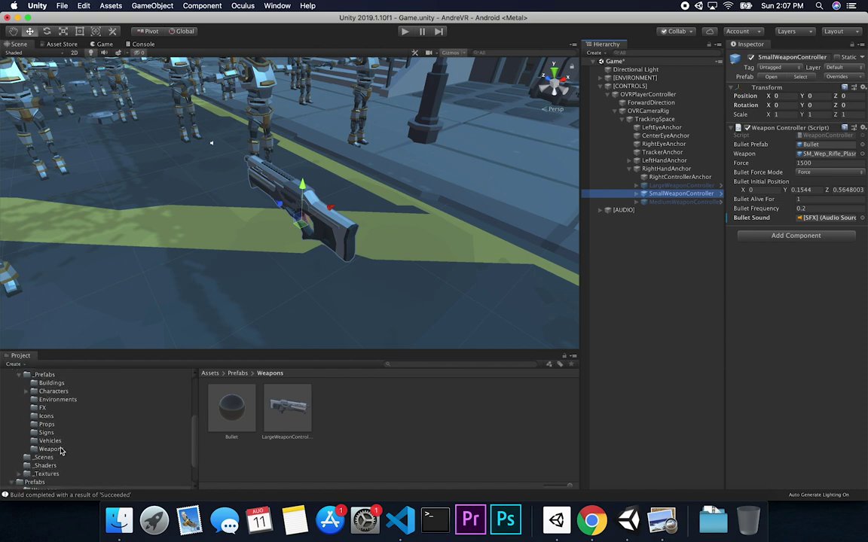
left_click(85, 448)
scroll(392, 452, "down", 5)
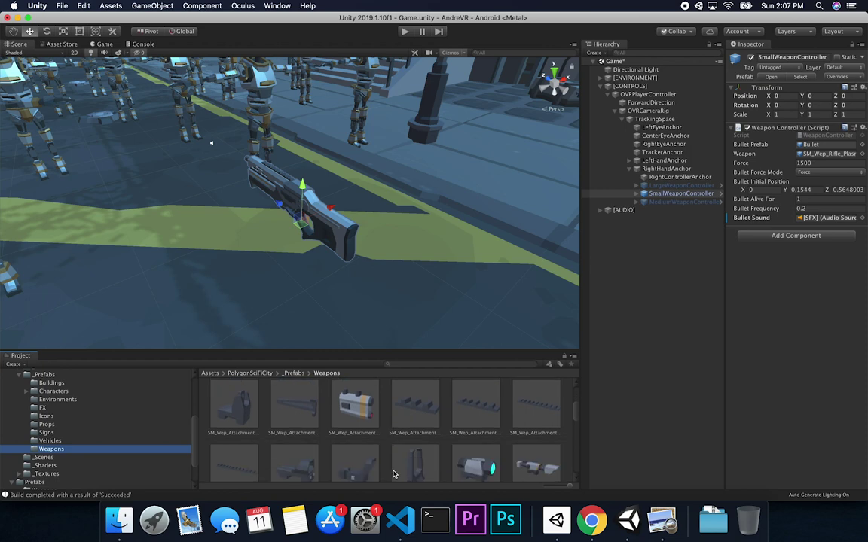
scroll(392, 471, "down", 5)
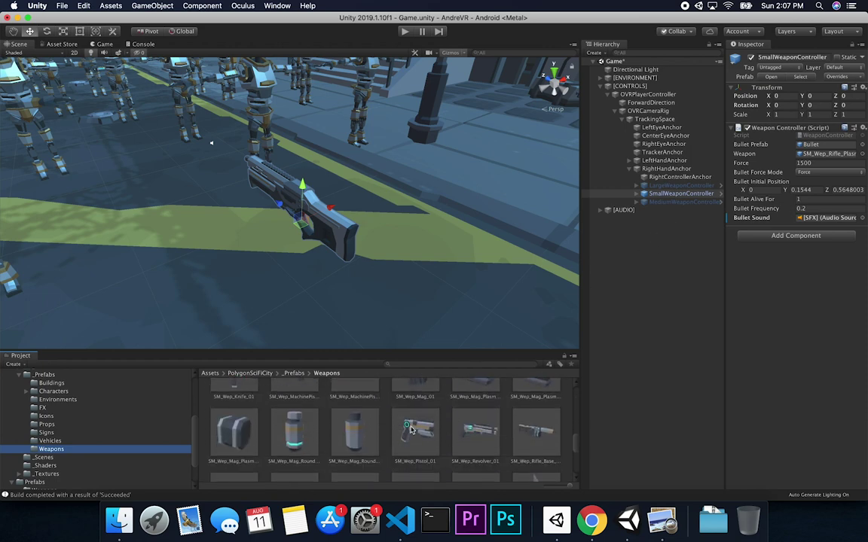
Step: Place SM_Wep_Pistol_01 in the scene and parent it to RightHandAnchor
left_click_drag(415, 431, 256, 211)
left_click_drag(308, 237, 252, 256, "alt")
left_click_drag(637, 78, 664, 199)
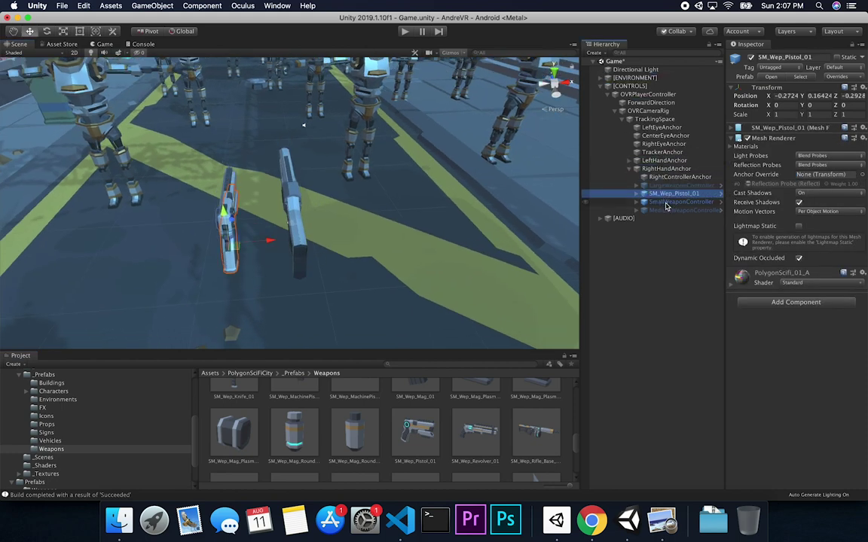
Step: Unpack the SmallWeaponController prefab and delete its SM_Wep_Rifle_Plasma_02 child
left_click(666, 203)
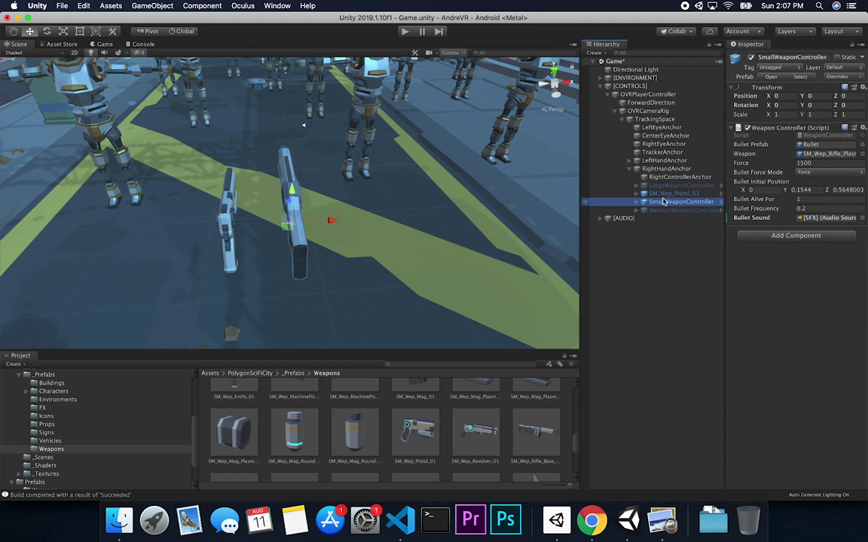
right_click(662, 202)
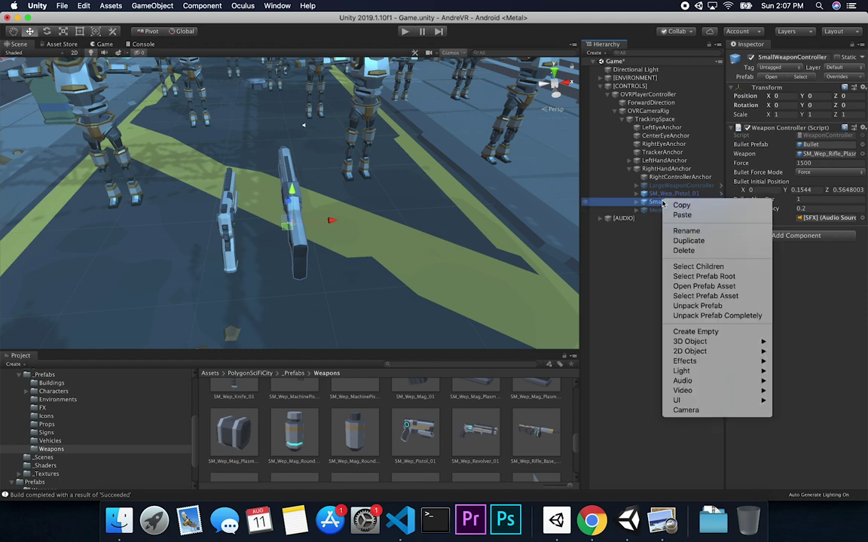
left_click(687, 306)
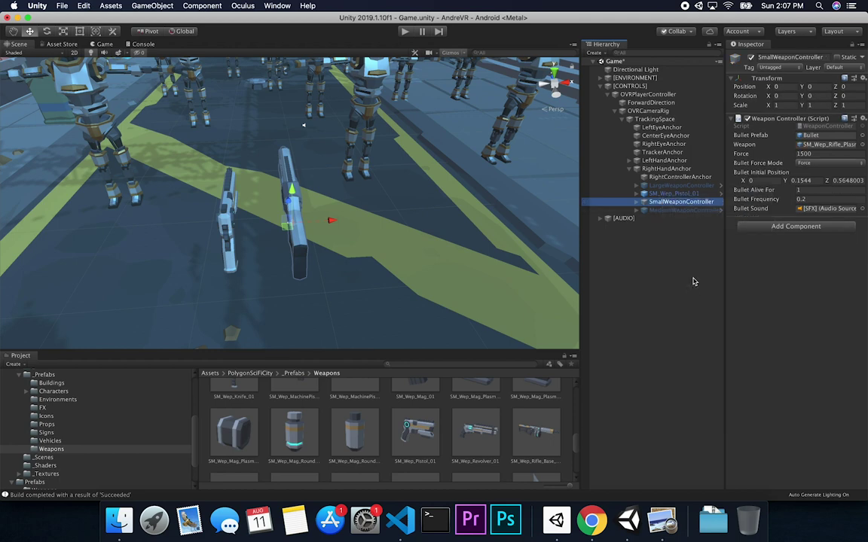
left_click(636, 202)
left_click(669, 210)
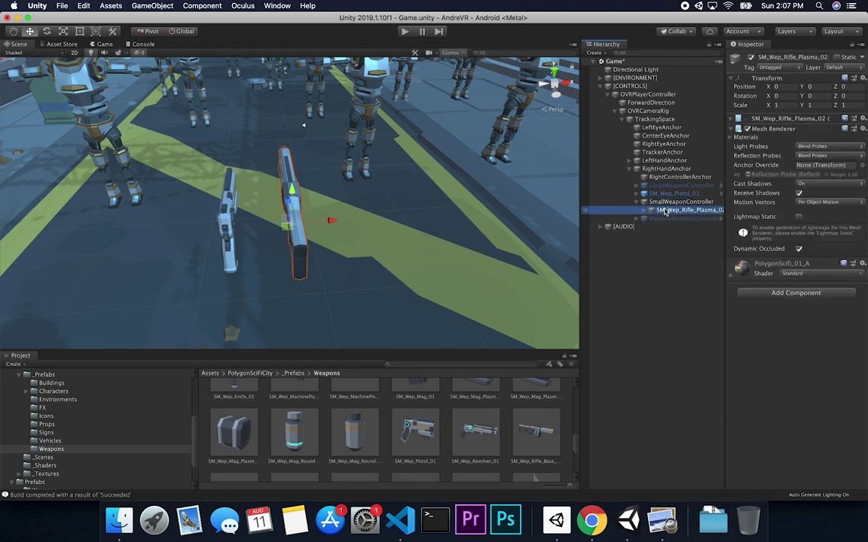
key("super+BackSpace")
Step: Make SM_Wep_Pistol_01 a child of SmallWeaponController and set its position to 0, 0, 0
left_click_drag(669, 194, 675, 203)
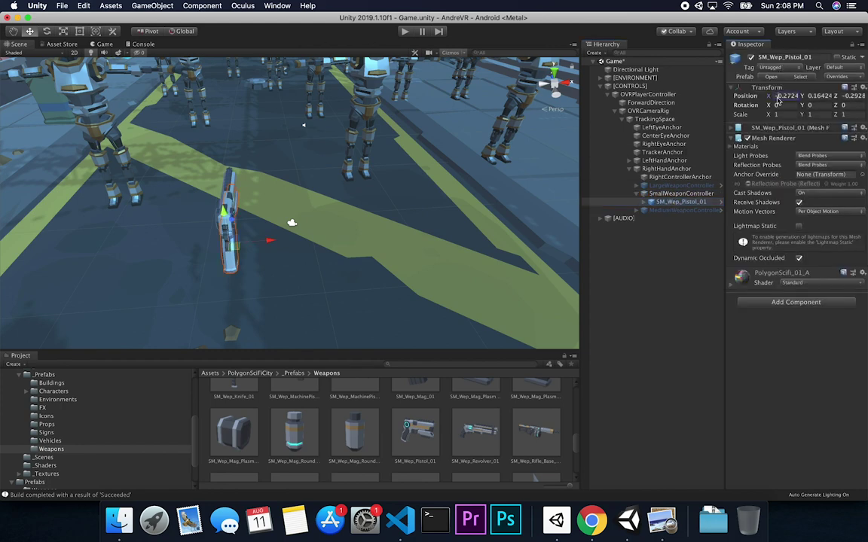
left_click(777, 96)
type("0")
key("Tab")
type("0")
key("Tab")
type("0")
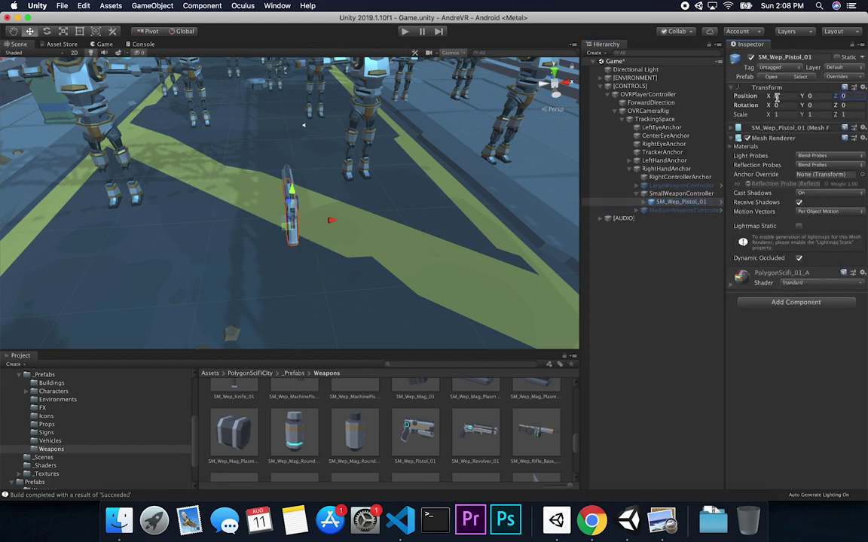
right_click_drag(350, 119, 422, 210)
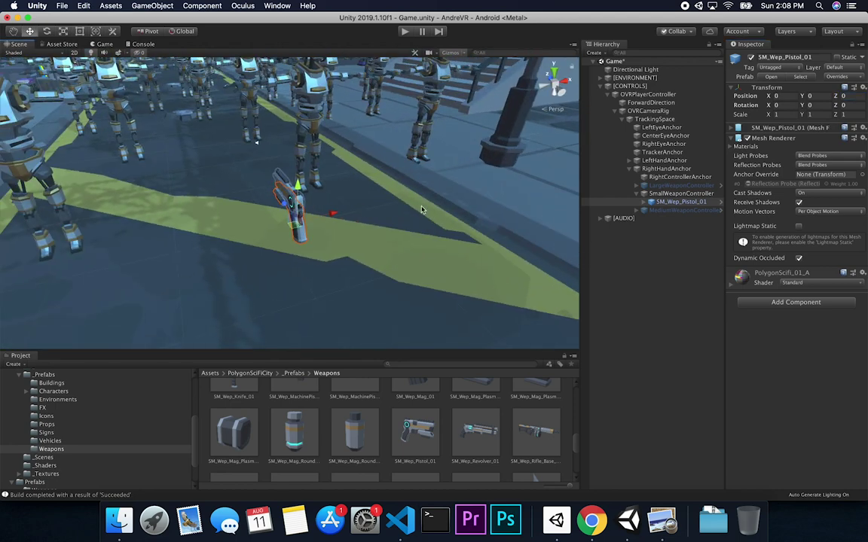
Step: Check SmallWeaponController's Weapon settings against the pistol object
left_click(657, 195)
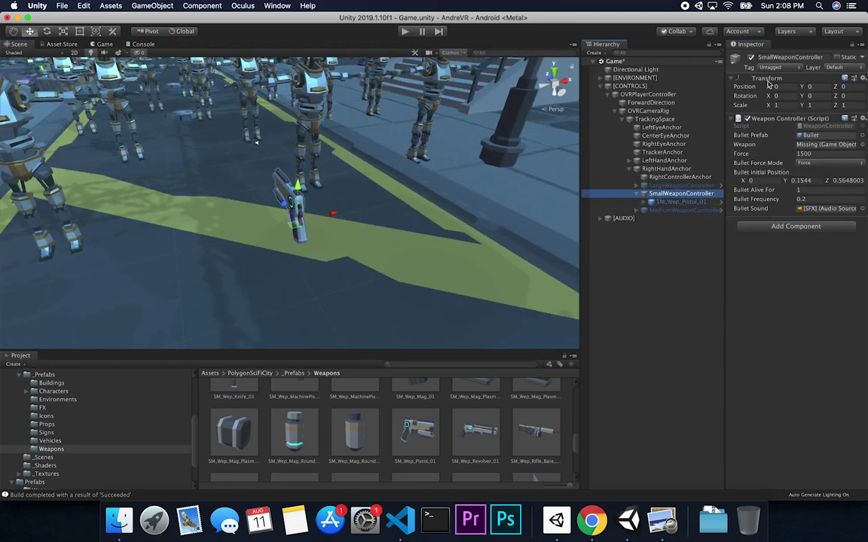
left_click(654, 202)
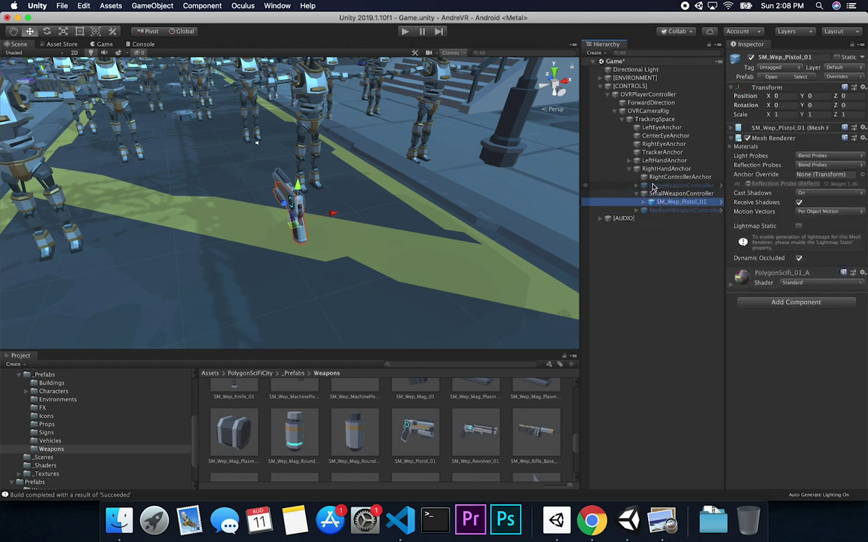
left_click(663, 193)
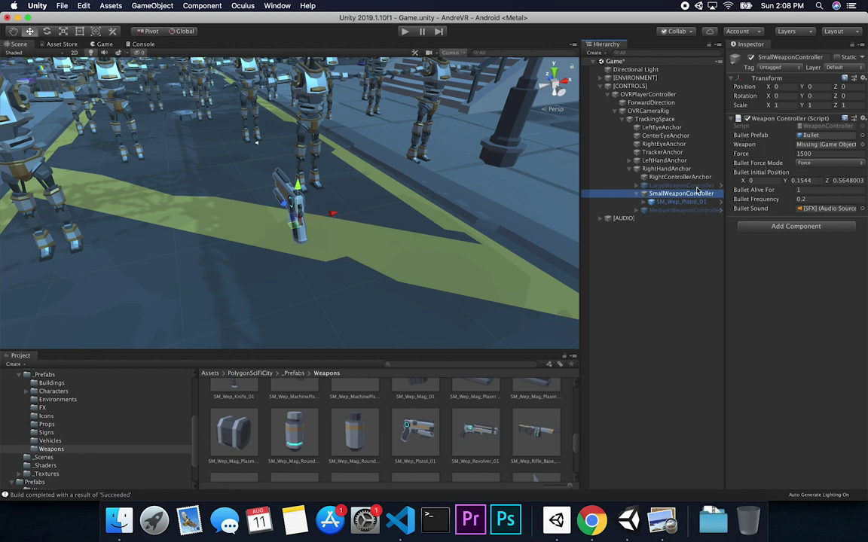
Step: Put SM_Wep_Pistol_01 in SmallWeaponController's Weapon field and compare with LargeWeaponController
left_click(676, 204)
left_click_drag(676, 203, 811, 145)
left_click(657, 186)
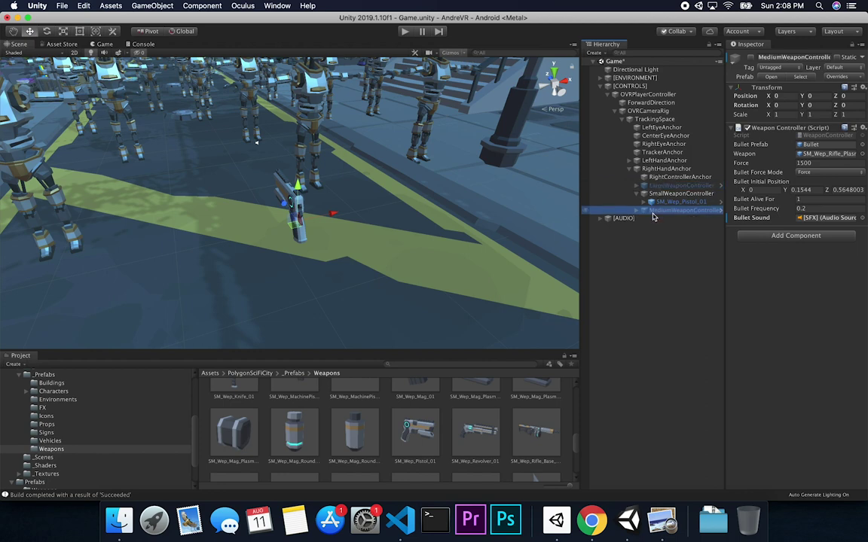
left_click(664, 195)
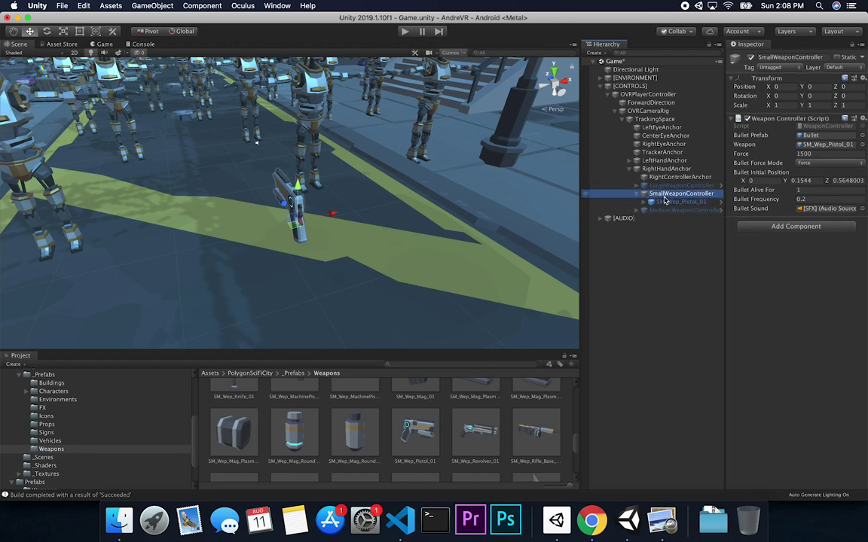